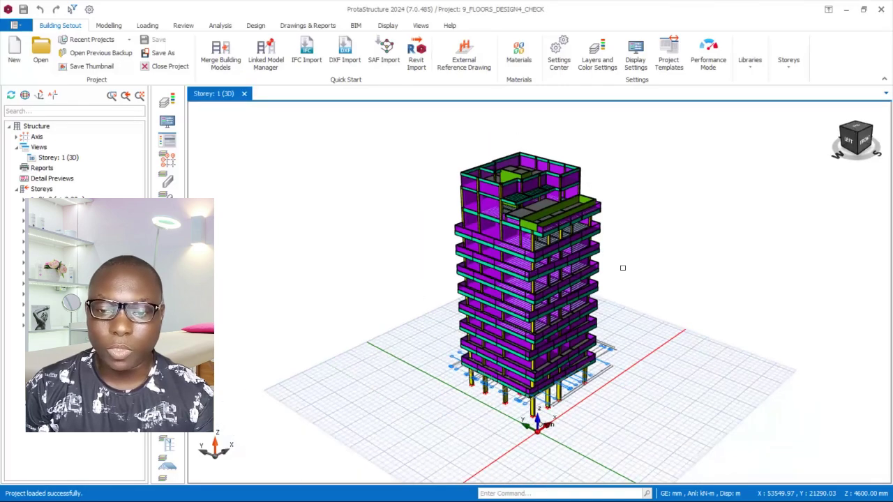
Zoom and orbit the shaded grt.dxf building in AutoCAD toward a front view.
scroll(629, 269, up, 2)
scroll(629, 270, down, 1)
scroll(631, 268, up, 1)
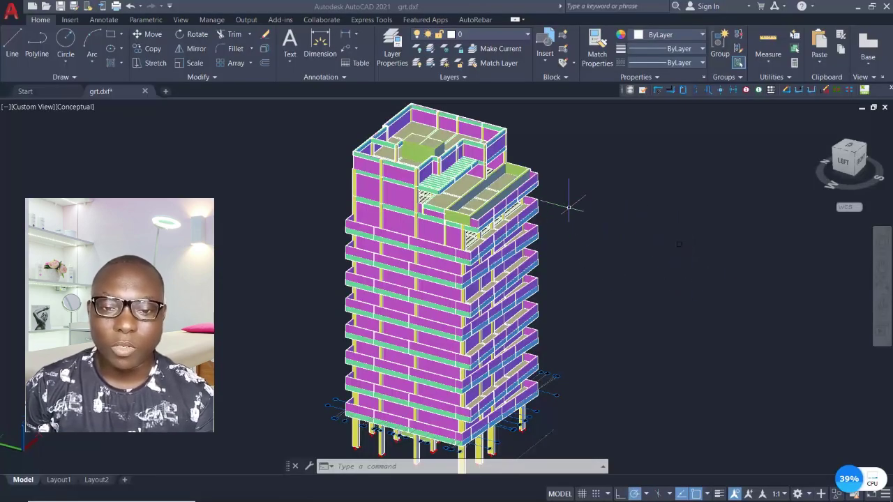
scroll(565, 170, down, 2)
scroll(507, 263, up, 2)
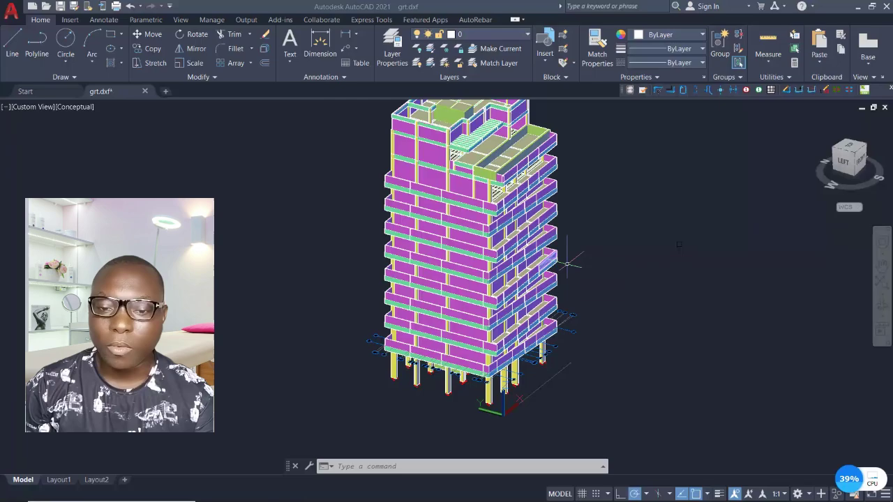
mouse_move(568, 263)
shift+middle_down()
mouse_move(399, 260)
mouse_move(631, 180)
shift+middle_up()
click(637, 177)
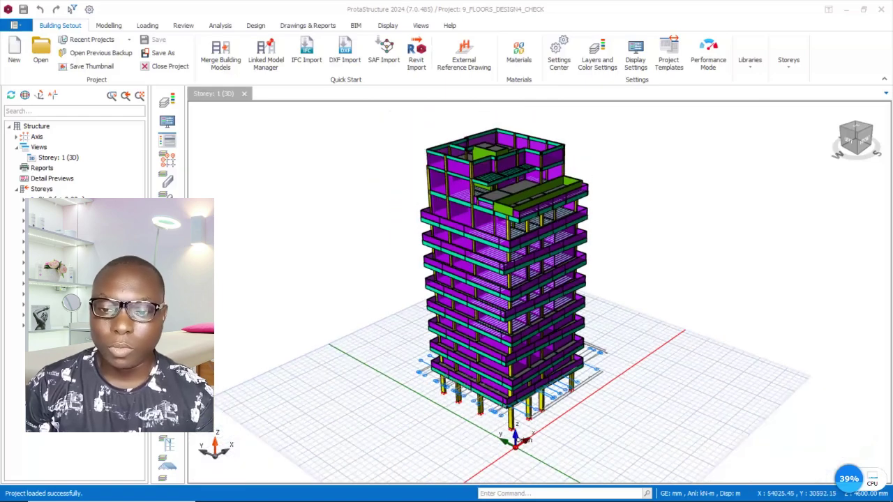
Zoom in and orbit the ProtaStructure tower to look down on it from above.
scroll(576, 269, up, 1)
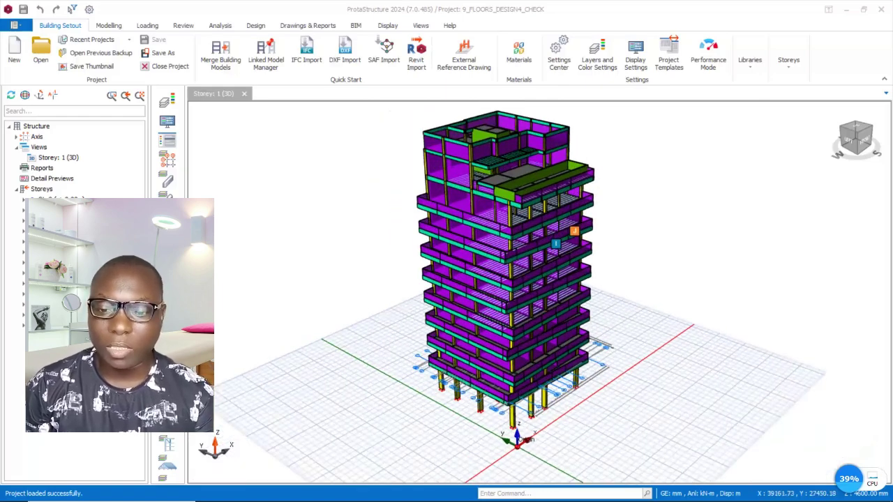
scroll(576, 268, up, 1)
scroll(576, 269, up, 1)
scroll(581, 225, up, 1)
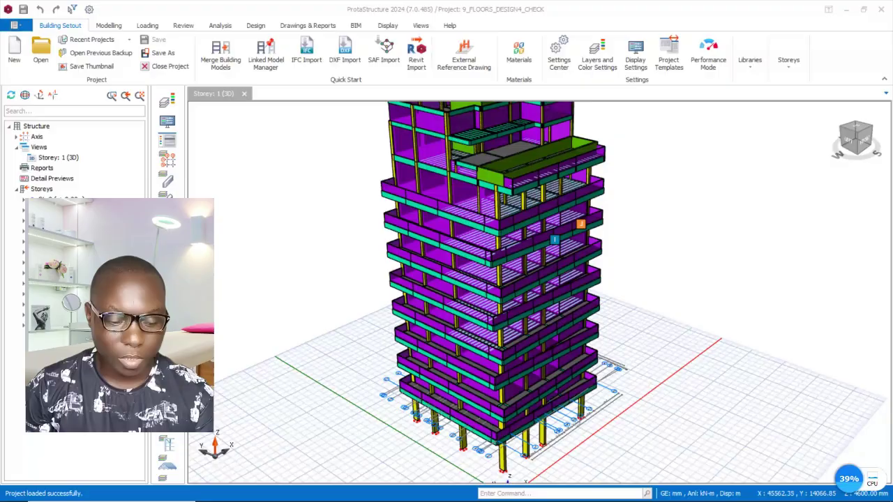
mouse_move(616, 302)
middle_down()
mouse_move(313, 330)
mouse_move(309, 315)
mouse_move(619, 295)
mouse_move(472, 477)
mouse_move(490, 479)
middle_up()
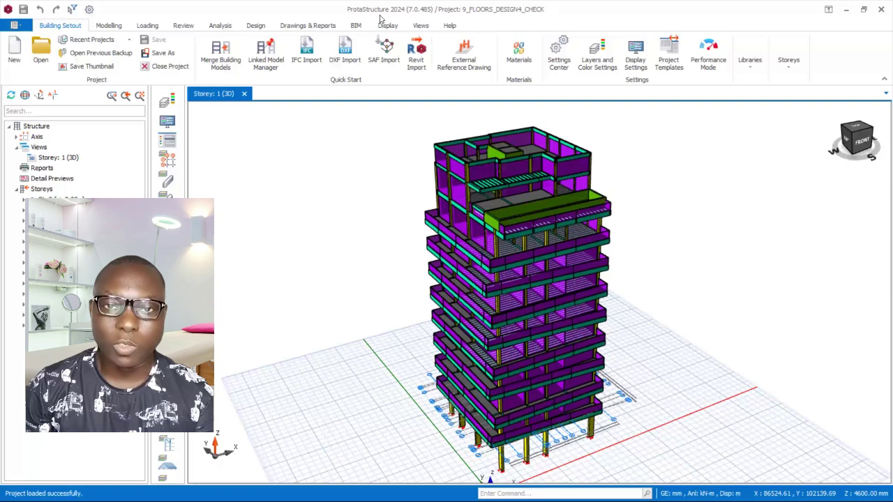
middle_drag(604, 209, 564, 256)
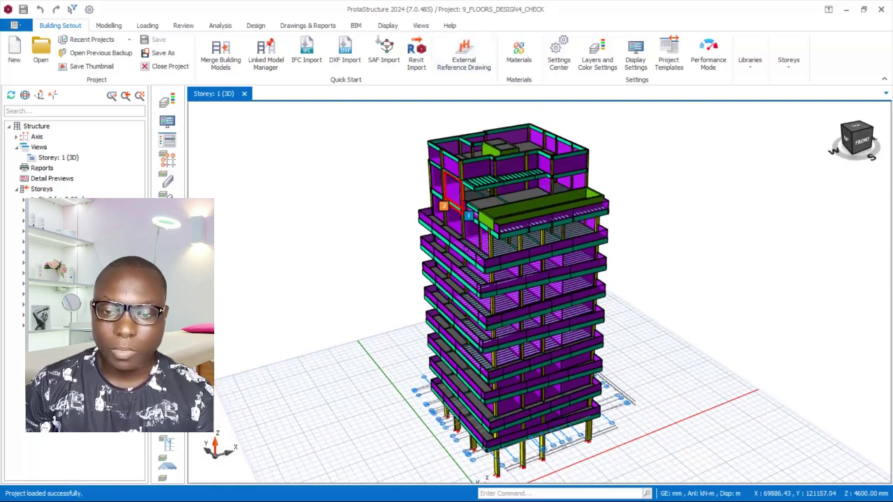
scroll(615, 312, up, 2)
scroll(616, 312, up, 2)
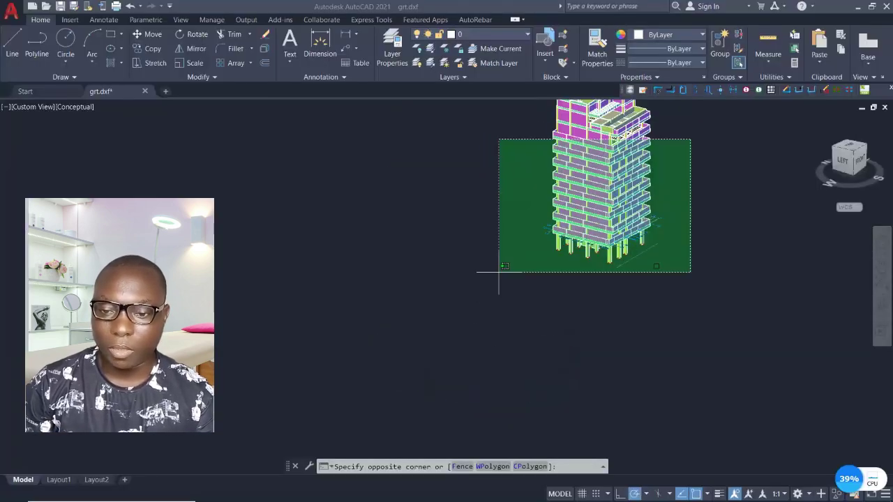
click(680, 223)
scroll(519, 334, down, 4)
scroll(538, 304, up, 3)
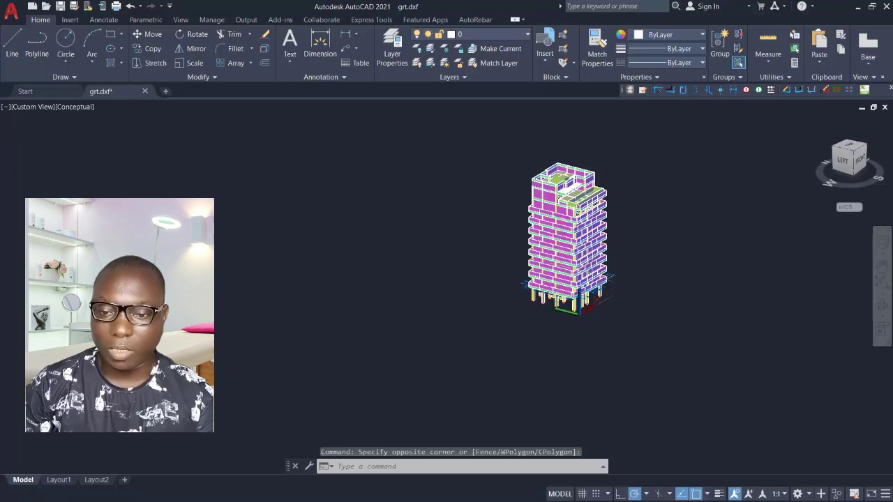
scroll(568, 265, up, 3)
scroll(614, 335, up, 1)
mouse_move(645, 364)
shift+middle_down()
mouse_move(424, 353)
mouse_move(655, 281)
mouse_move(658, 272)
mouse_move(628, 328)
mouse_move(676, 373)
mouse_move(701, 360)
mouse_move(553, 370)
mouse_move(627, 368)
mouse_move(684, 300)
shift+middle_up()
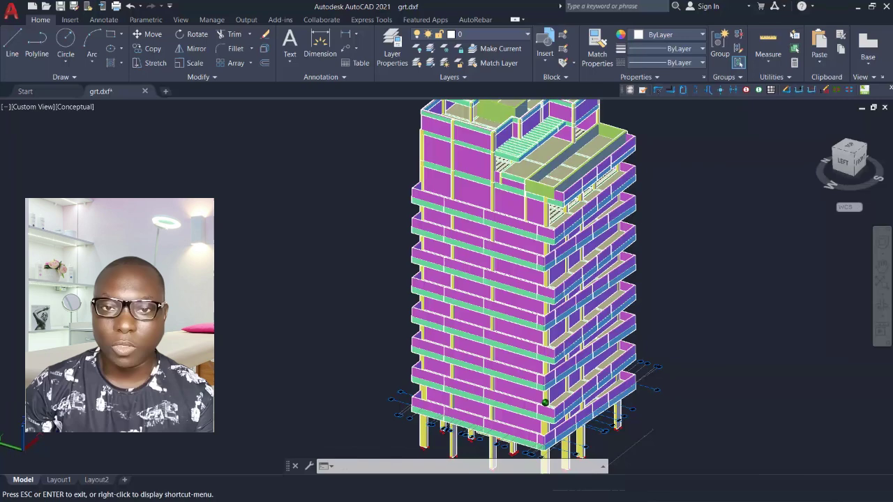
scroll(683, 298, up, 3)
scroll(621, 293, down, 2)
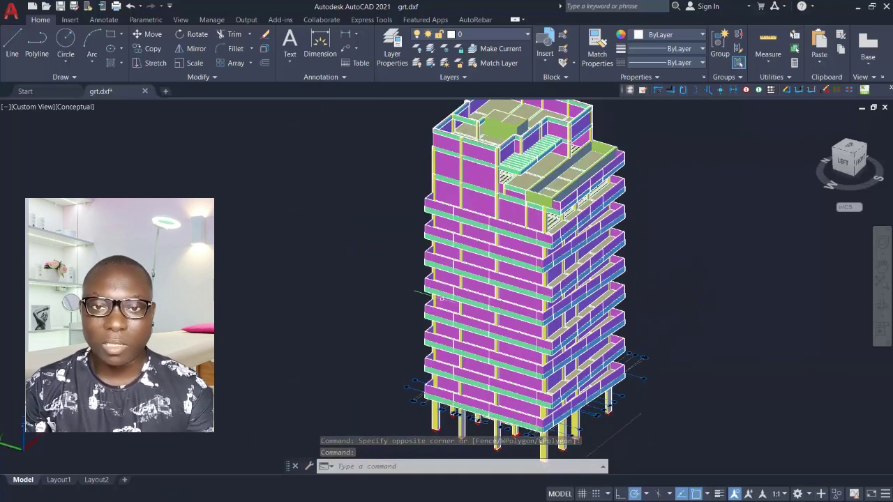
click(433, 284)
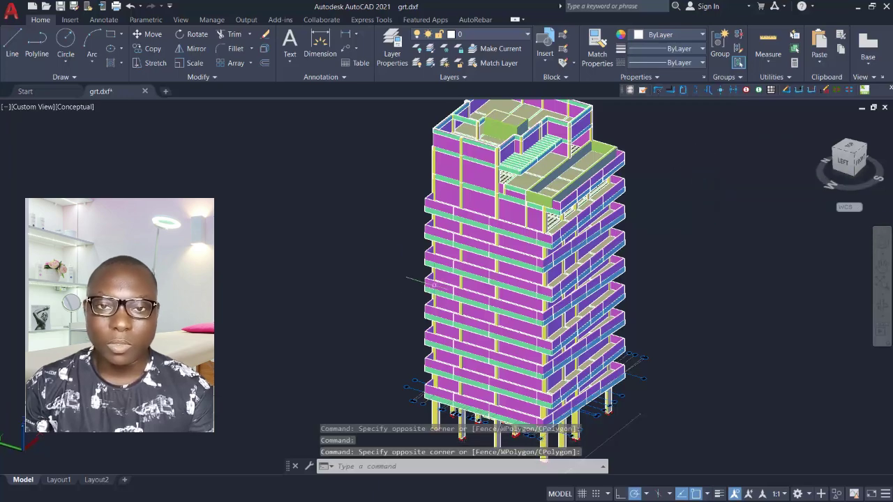
scroll(648, 228, up, 1)
scroll(589, 296, down, 2)
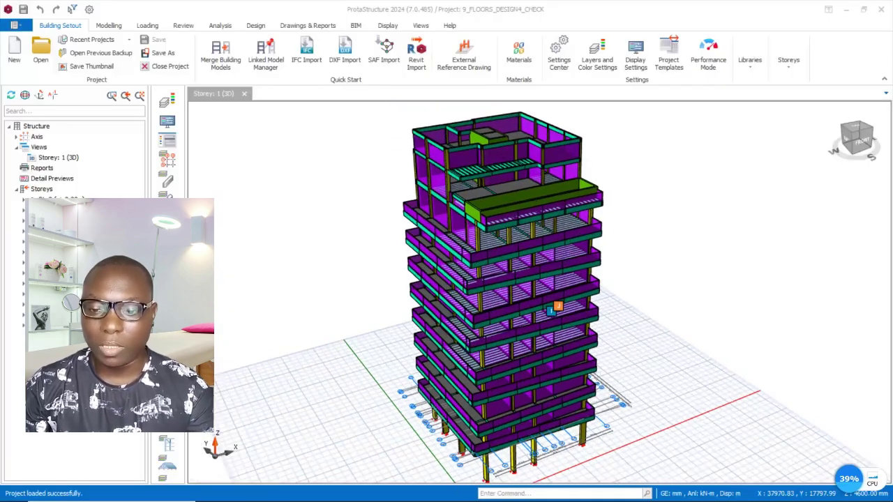
mouse_move(551, 335)
middle_down()
mouse_move(594, 340)
mouse_move(400, 311)
mouse_move(561, 338)
mouse_move(660, 301)
mouse_move(670, 326)
mouse_move(686, 325)
mouse_move(678, 328)
mouse_move(677, 313)
middle_up()
Start the DXF/DWG file export of the building from the BIM tab.
scroll(677, 314, up, 2)
scroll(677, 313, up, 2)
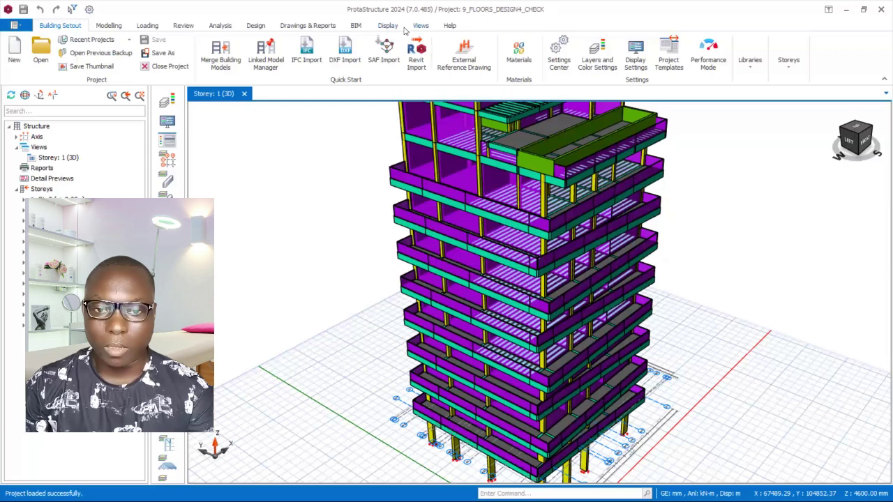
click(356, 26)
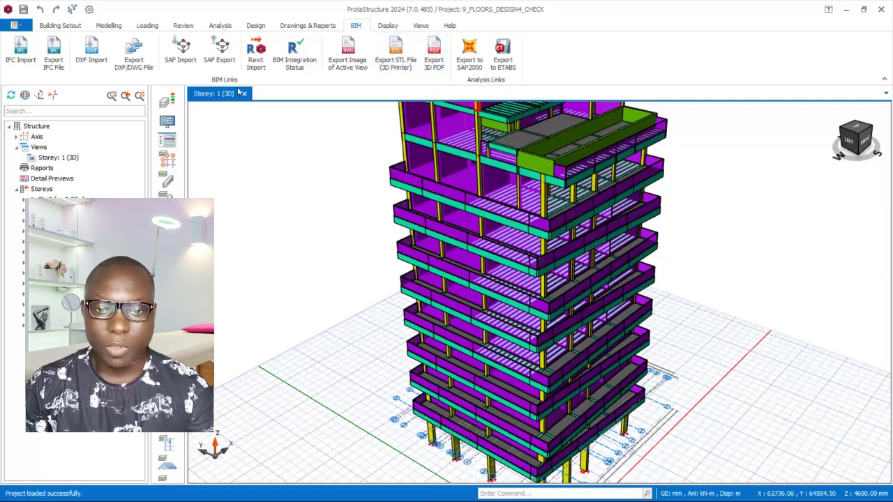
click(125, 73)
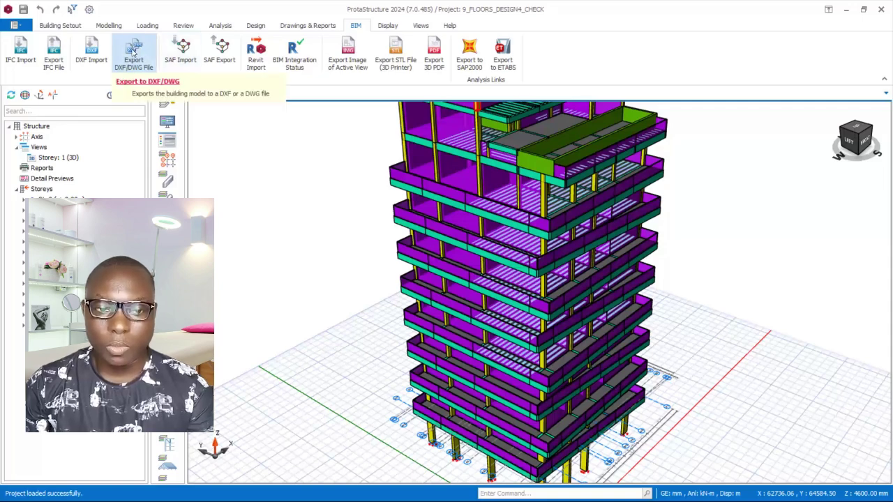
middle_drag(530, 279, 488, 280)
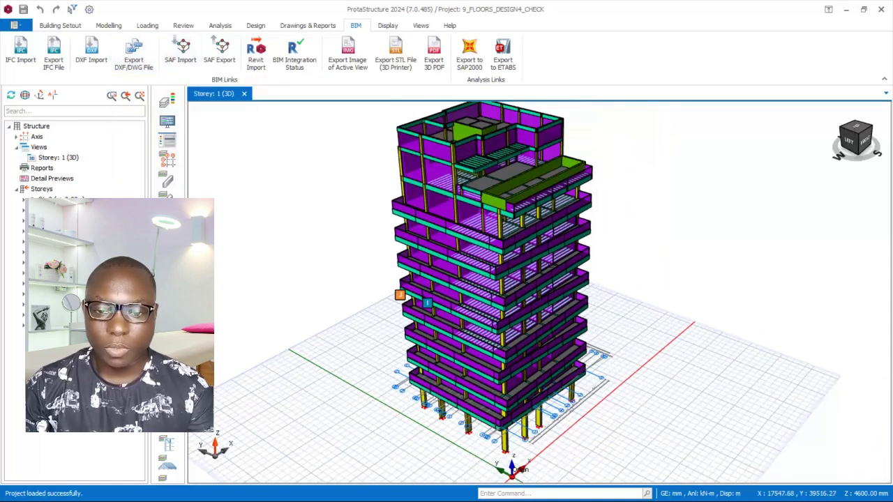
scroll(369, 310, down, 2)
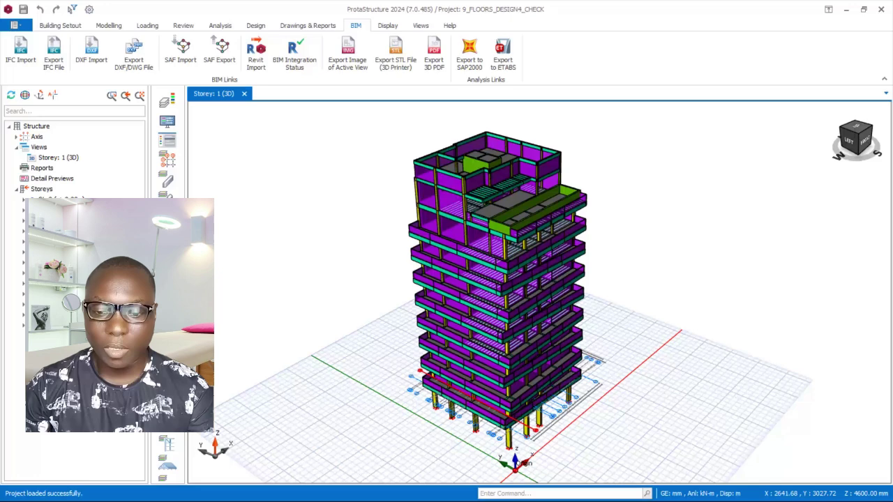
click(133, 56)
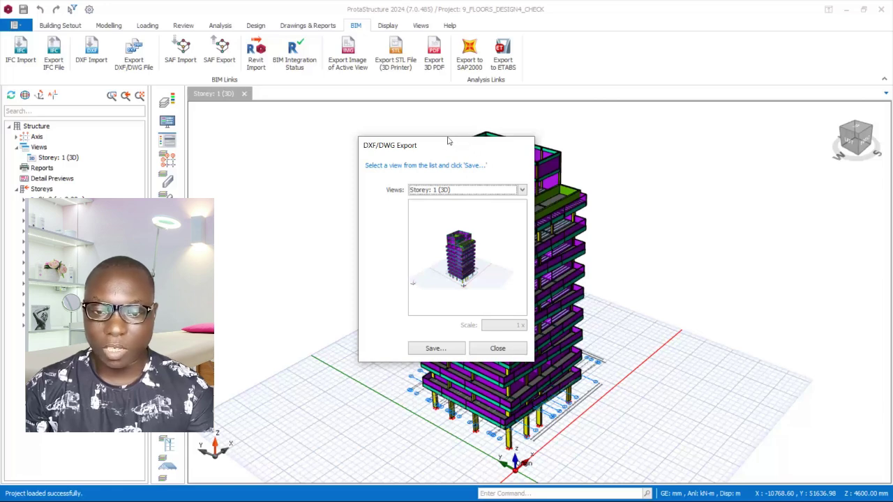
Select the Storey: 1 (3D) view for export and proceed to saving.
drag(449, 141, 391, 128)
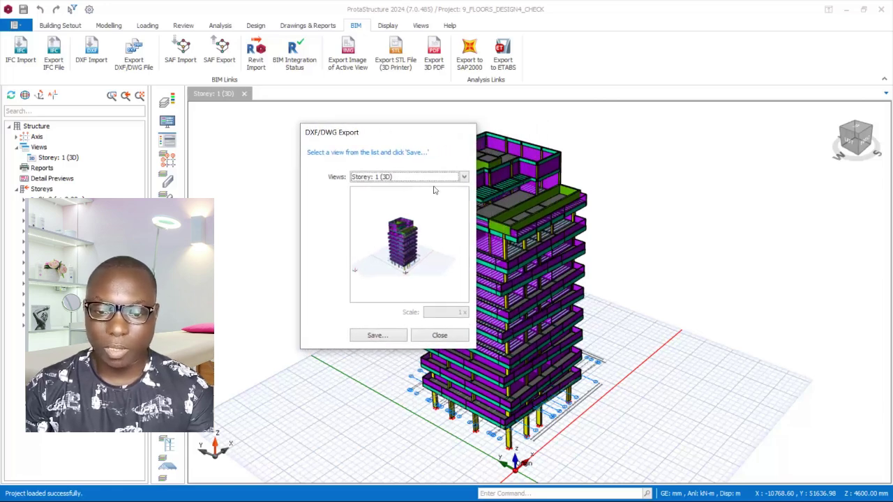
click(463, 178)
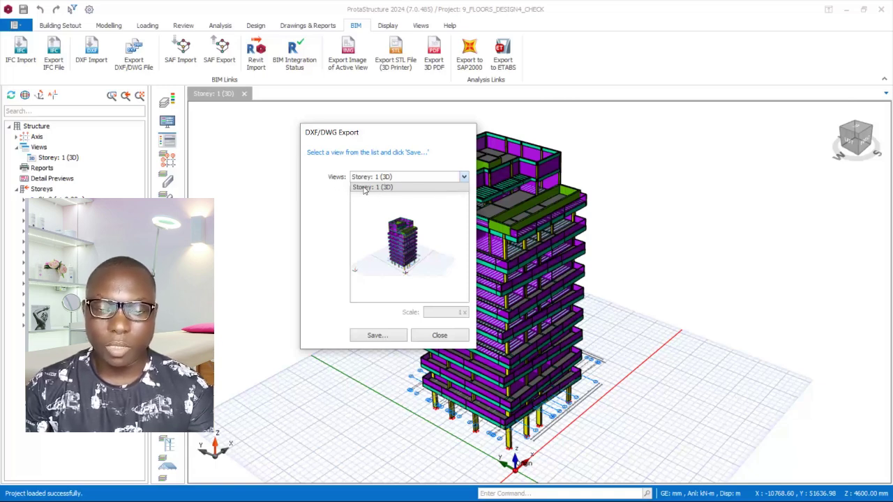
click(457, 187)
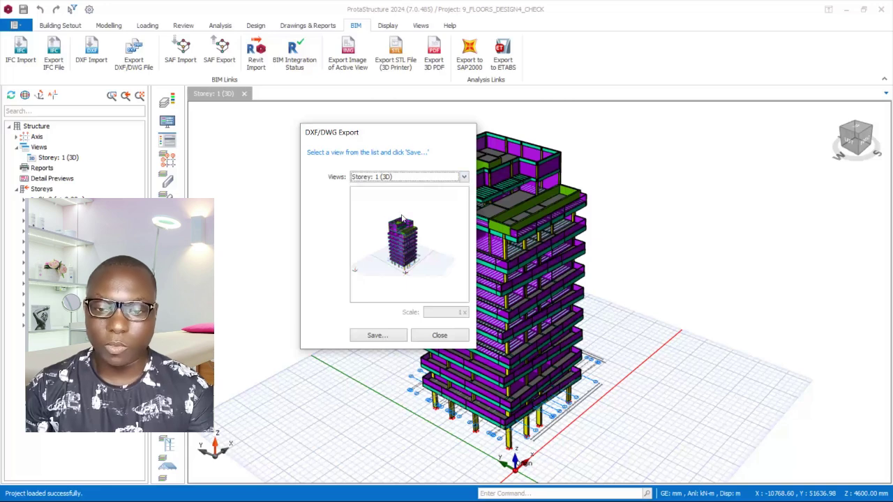
click(384, 337)
text(WAT)
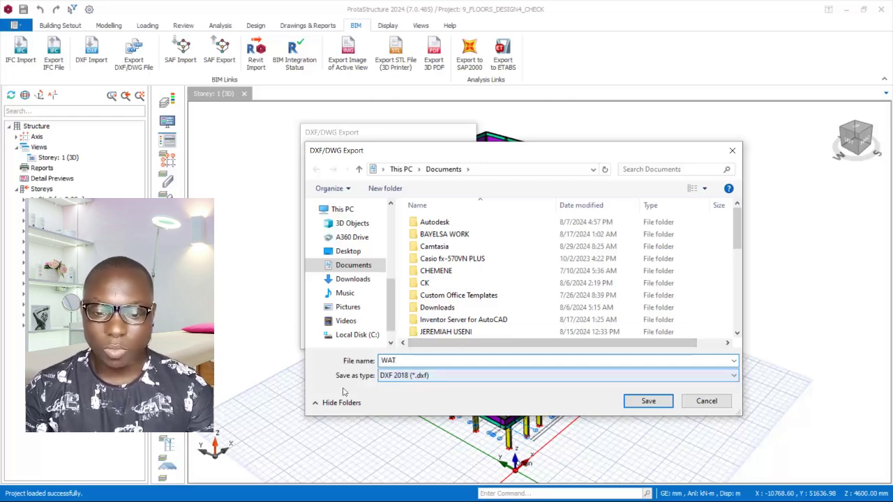
Save the export as WAT in Documents, keeping the DXF 2018 file type.
click(492, 378)
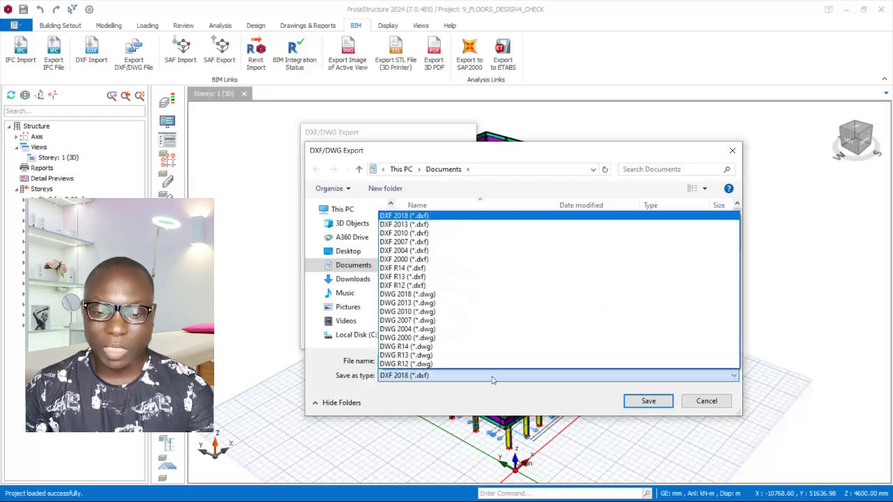
click(491, 379)
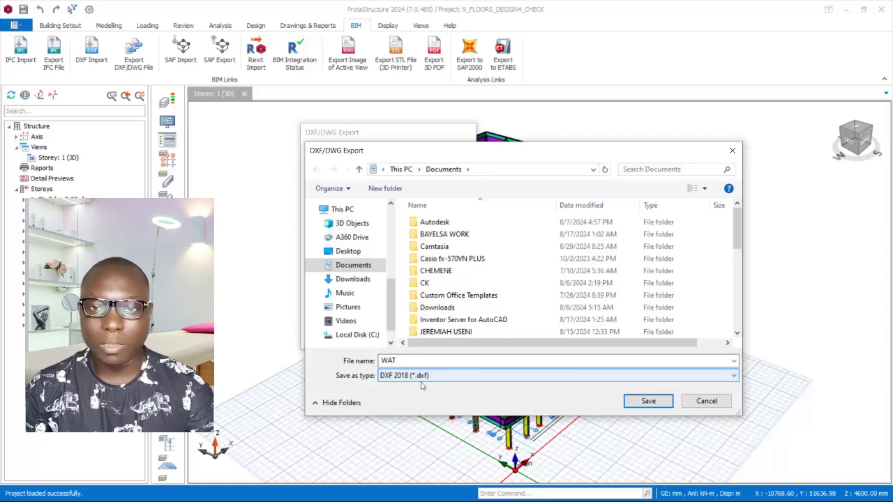
click(651, 403)
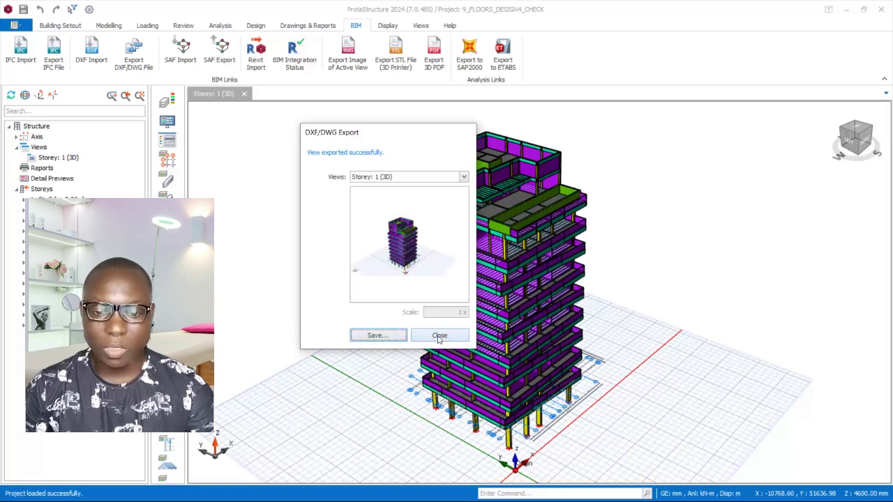
Close the finished DXF/DWG Export dialog and launch File Explorer with Win+E.
click(439, 337)
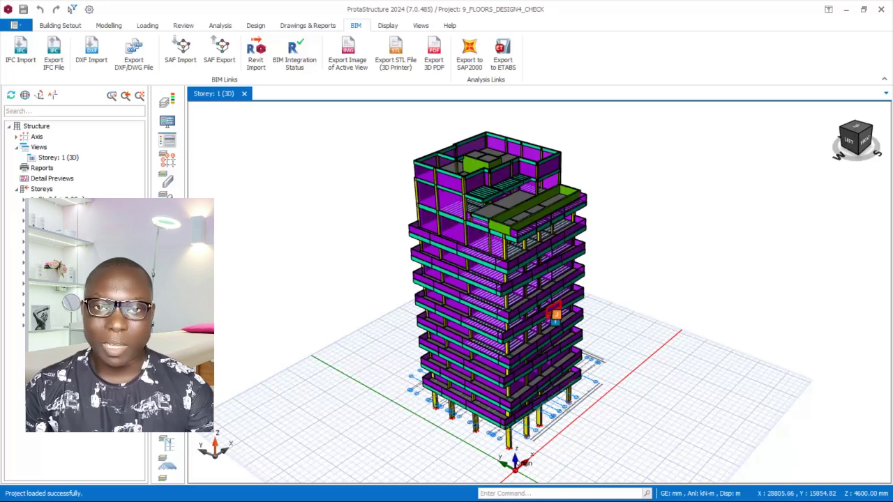
scroll(617, 271, up, 1)
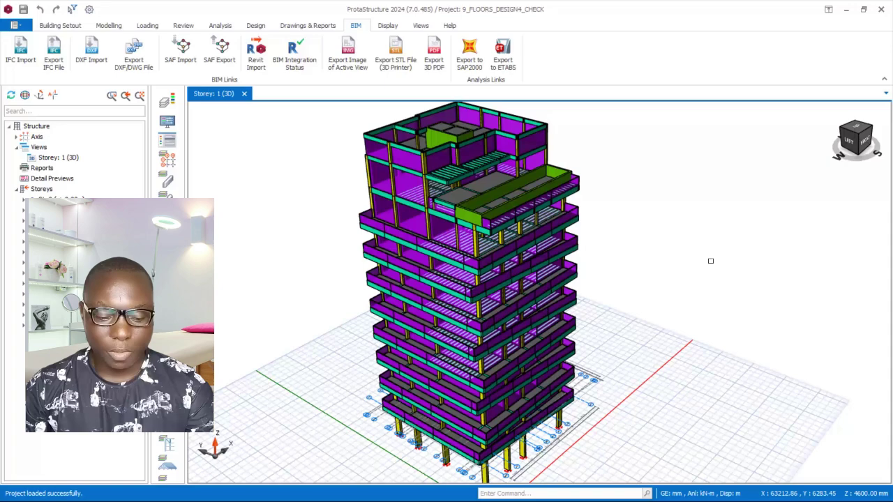
key(super+e)
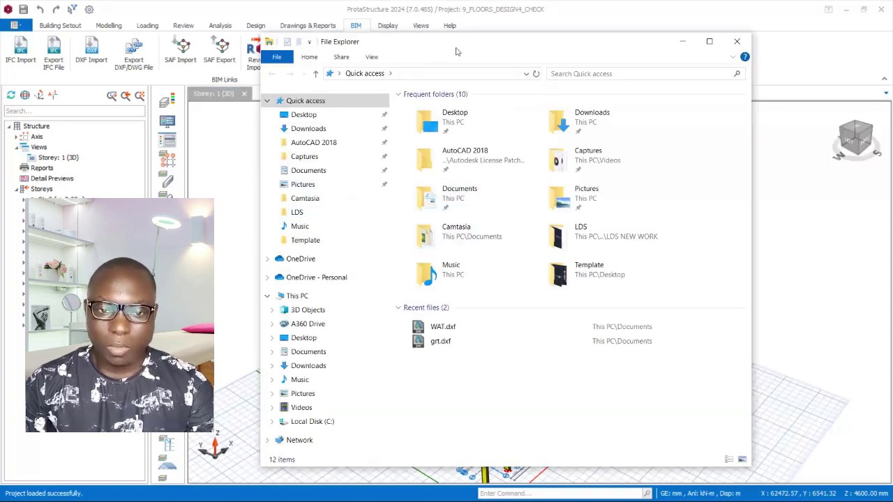
Open WAT.dxf from the Documents folder in AutoCAD.
drag(451, 50, 462, 44)
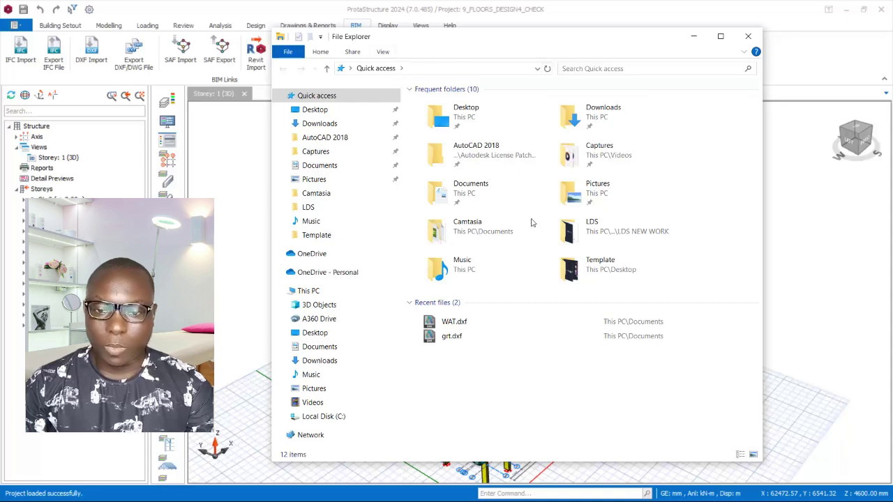
double_click(466, 188)
click(450, 139)
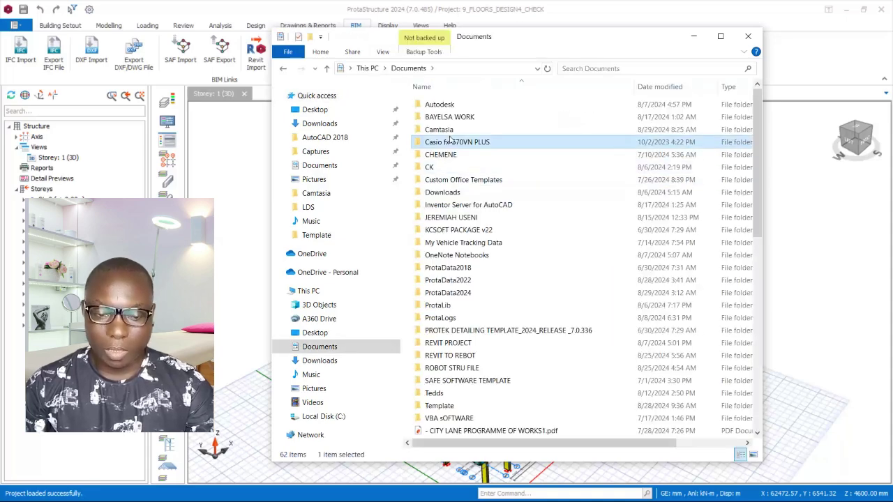
scroll(450, 147, down, 12)
click(442, 432)
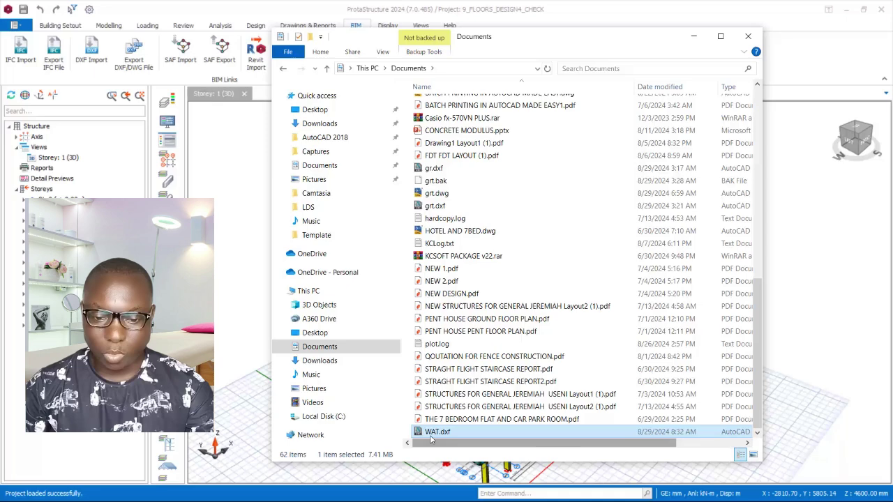
double_click(442, 432)
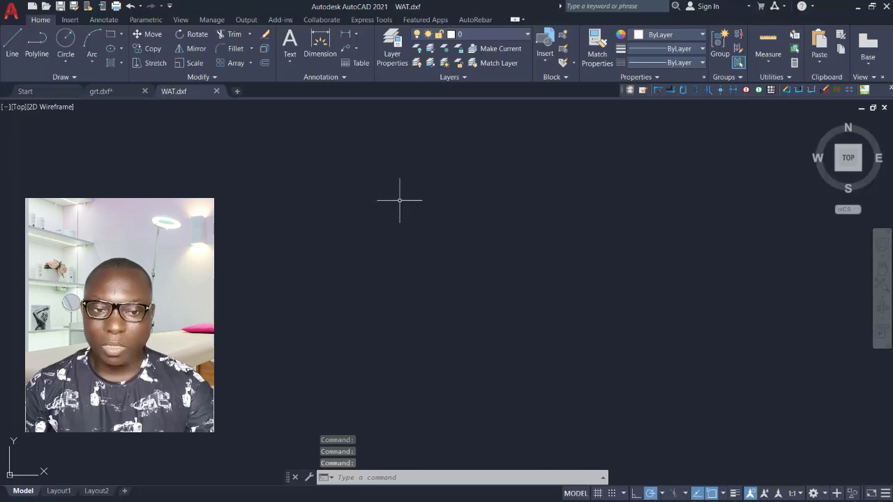
Zoom until the entire Storey 1 floor plan of WAT.dxf is visible.
scroll(412, 205, down, 3)
scroll(399, 205, up, 3)
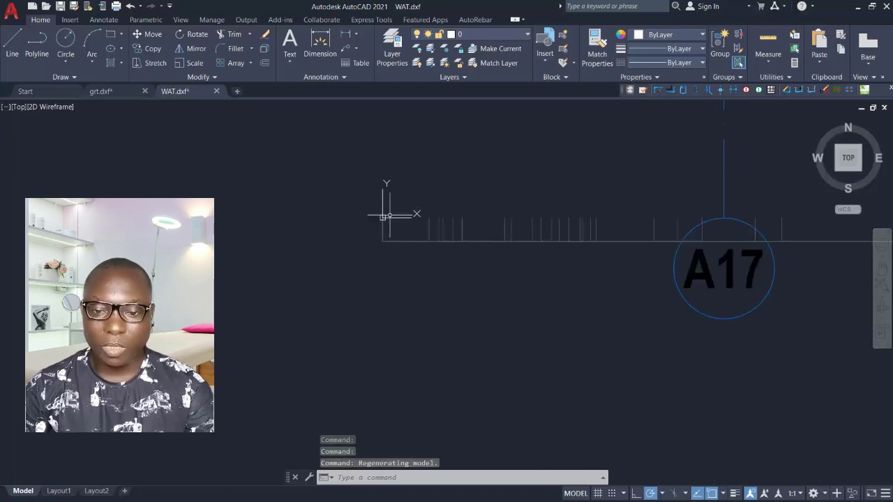
scroll(388, 209, down, 2)
scroll(392, 279, down, 5)
scroll(418, 265, up, 3)
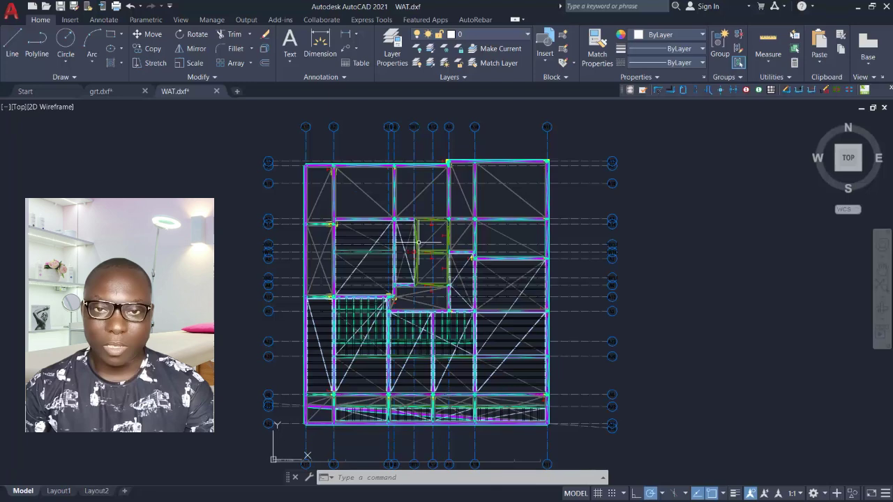
scroll(468, 219, down, 2)
click(608, 145)
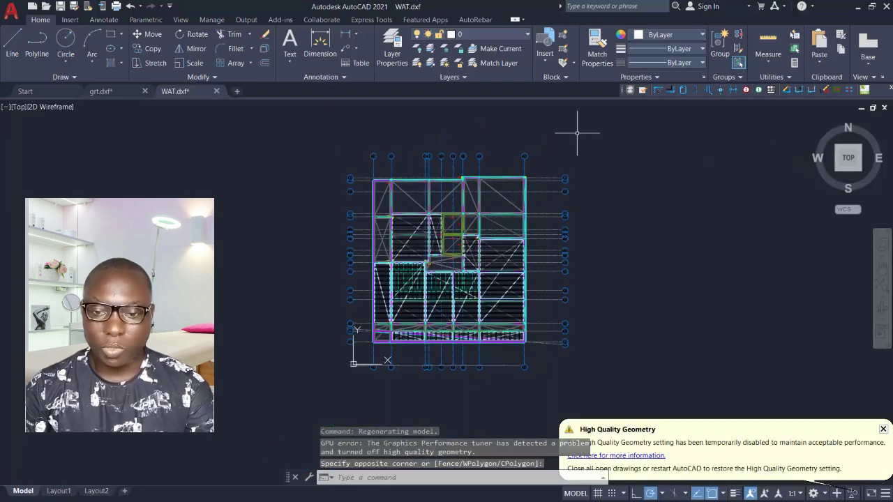
scroll(460, 245, up, 2)
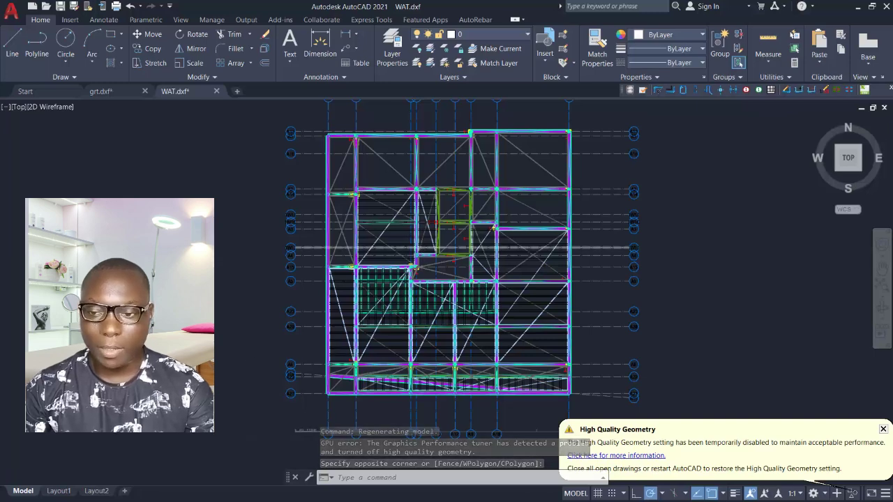
scroll(421, 249, down, 2)
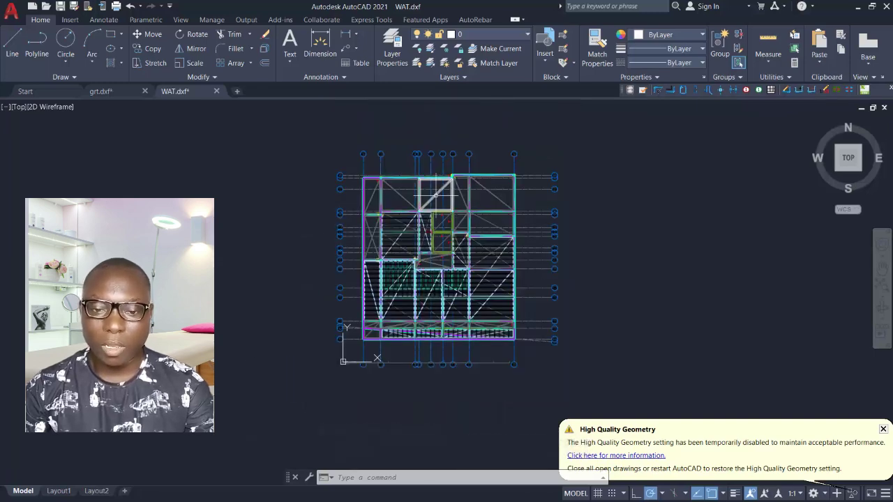
scroll(502, 243, up, 2)
scroll(471, 209, down, 2)
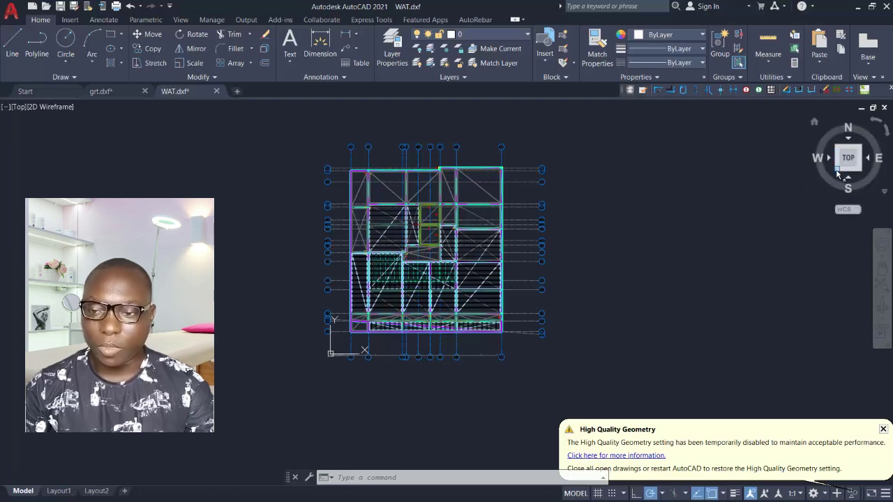
Set a south-west isometric view with the Conceptual visual style.
click(836, 170)
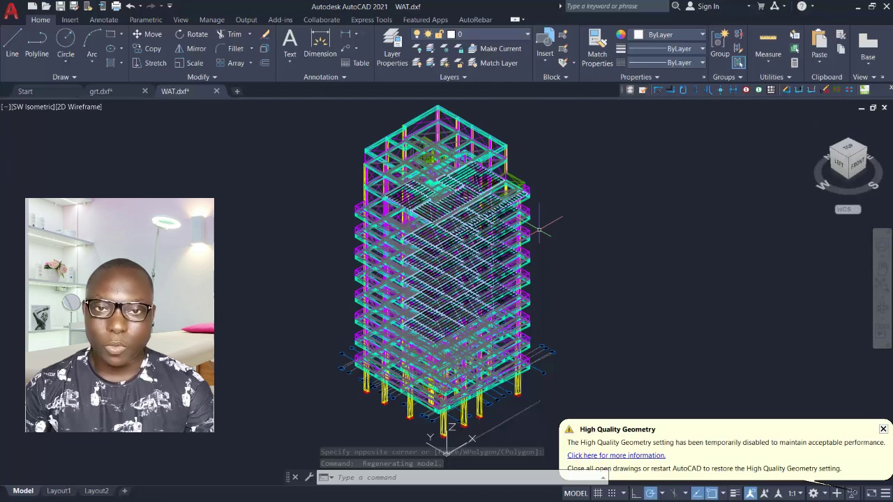
click(71, 107)
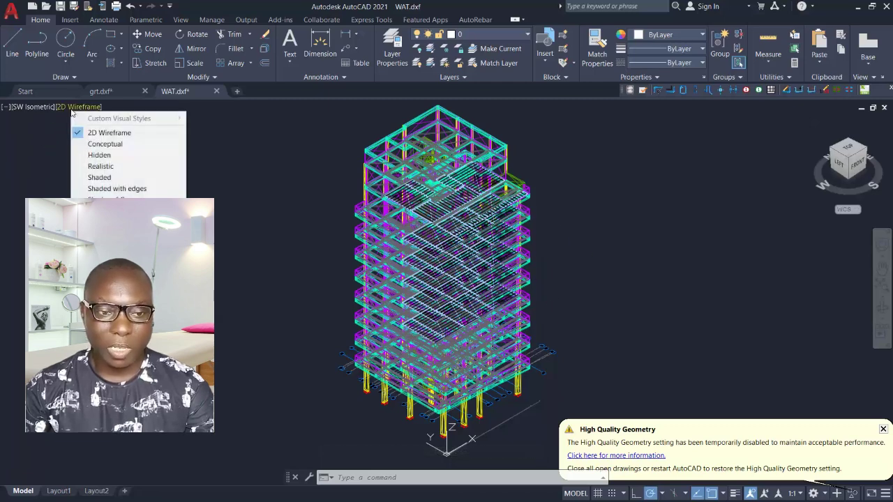
click(99, 144)
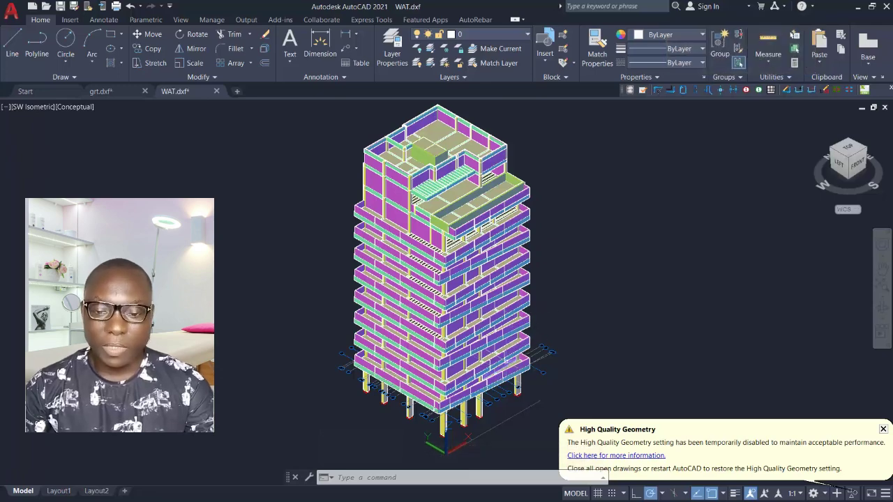
Orbit and zoom around the shaded WAT.dxf building to inspect it.
mouse_move(515, 356)
shift+middle_down()
mouse_move(377, 321)
mouse_move(559, 335)
shift+middle_up()
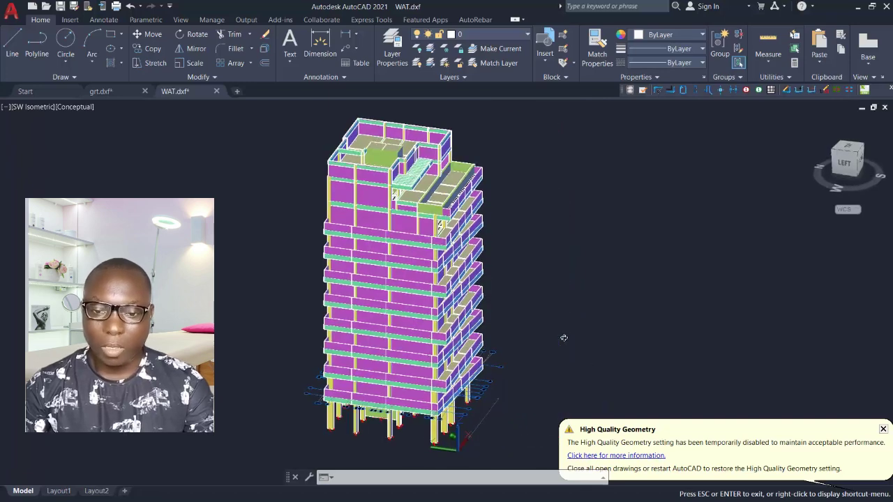
key(Escape)
scroll(535, 247, down, 3)
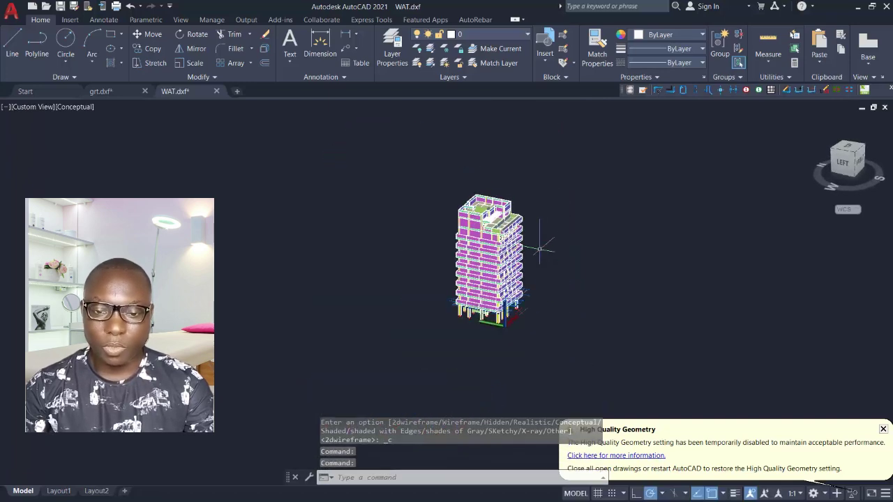
scroll(525, 250, up, 4)
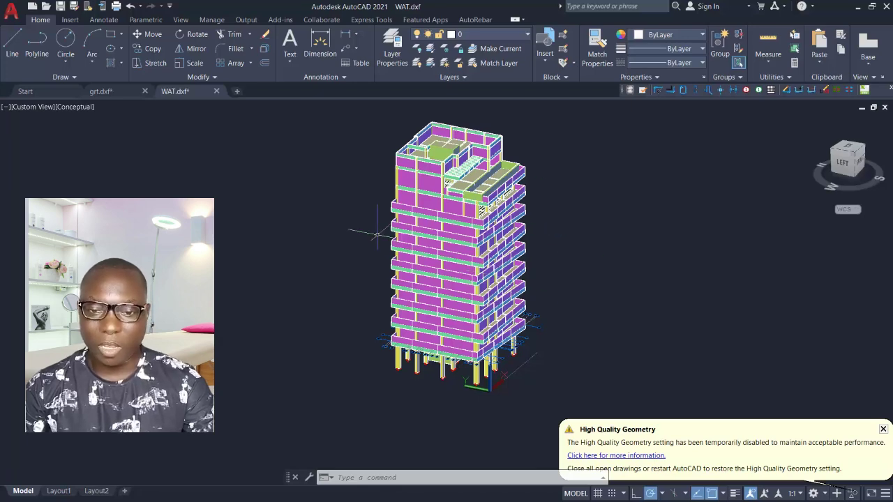
scroll(434, 325, up, 5)
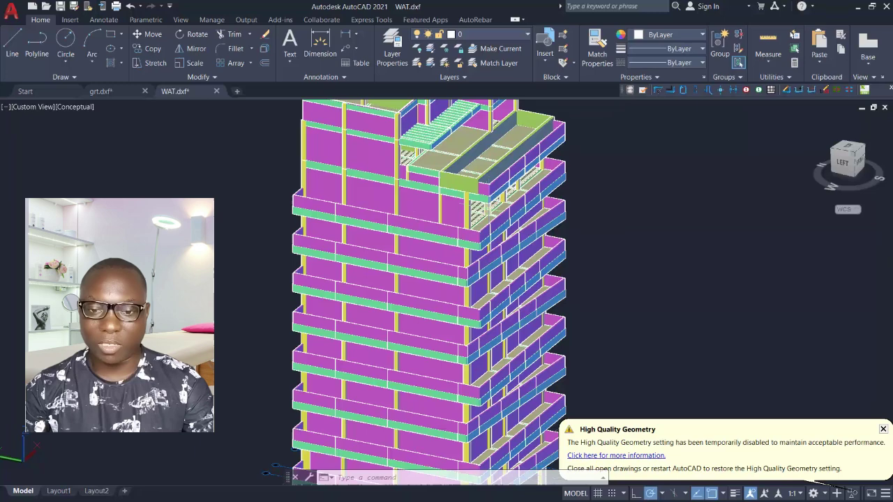
scroll(514, 237, down, 6)
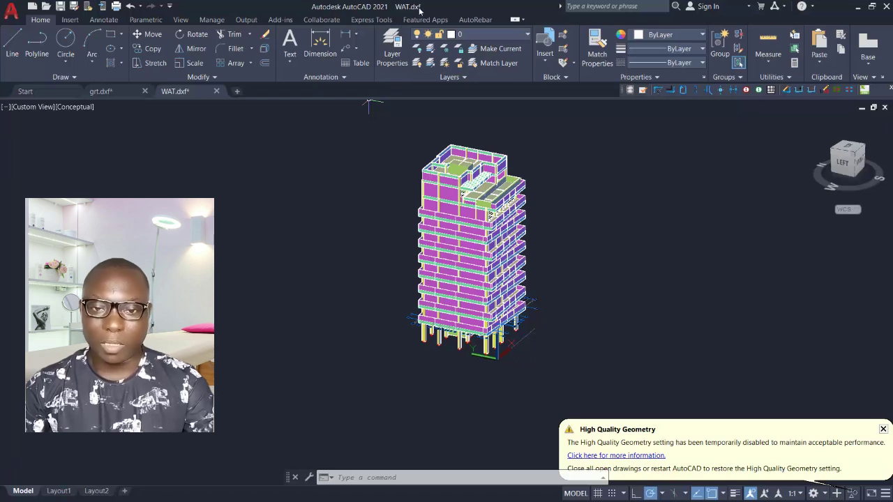
scroll(535, 314, up, 2)
scroll(520, 226, up, 2)
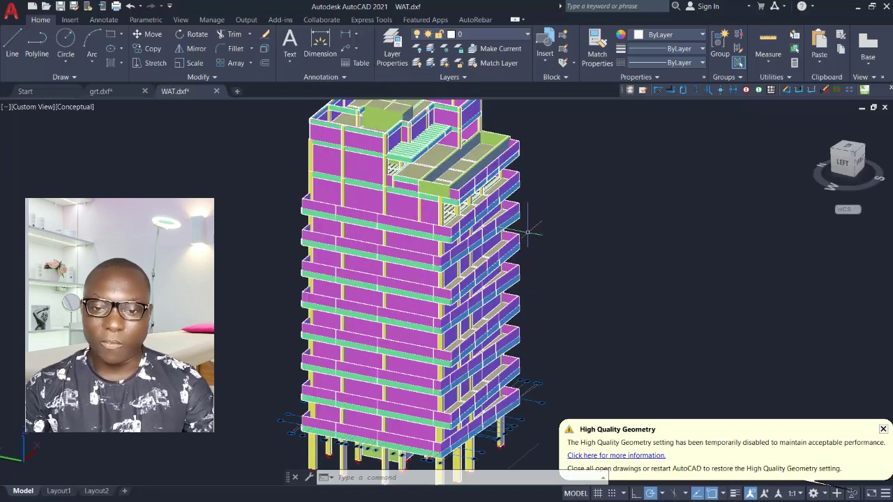
scroll(532, 254, down, 4)
scroll(533, 249, up, 1)
scroll(512, 166, up, 2)
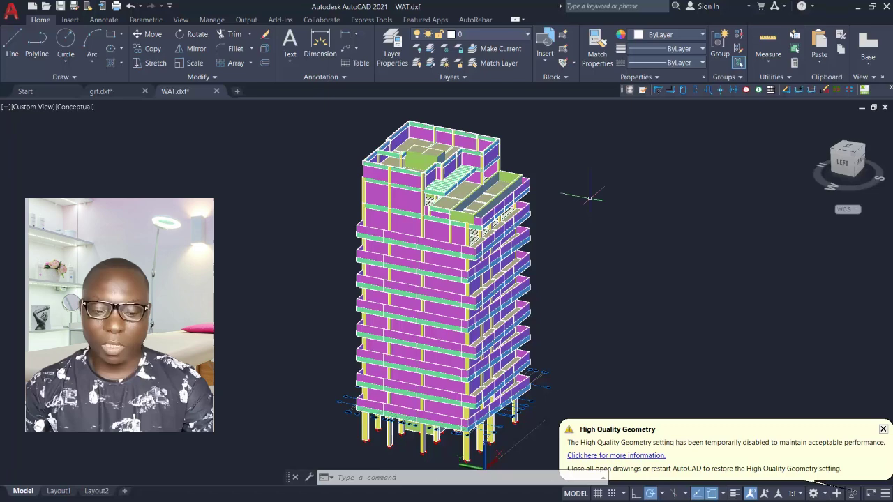
Check the grt.dxf tab, then orbit the original ProtaStructure model.
click(590, 196)
click(688, 224)
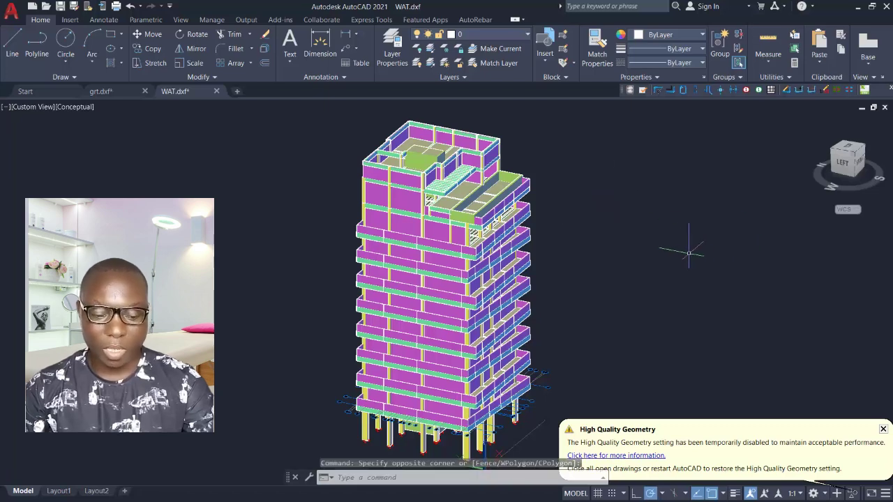
click(663, 217)
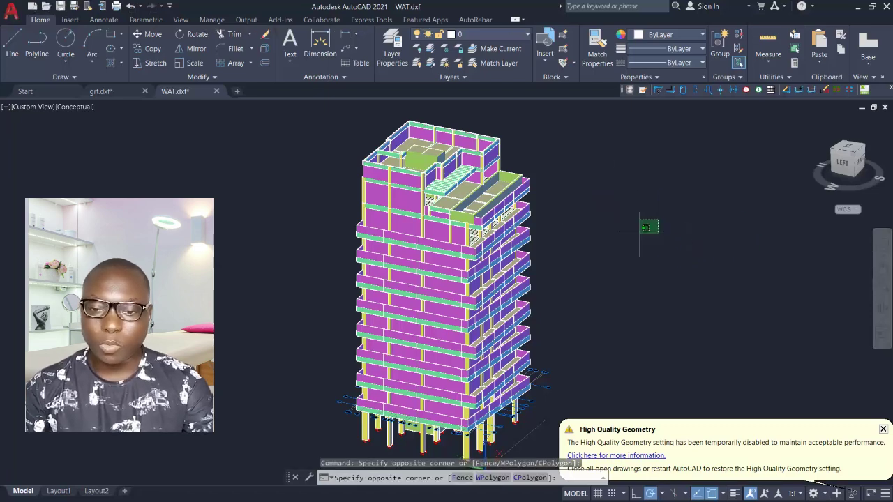
click(641, 236)
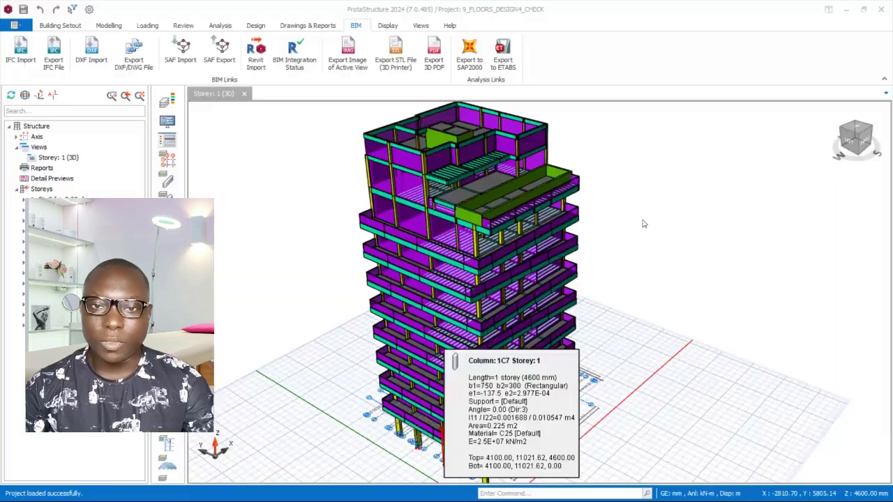
mouse_move(644, 223)
middle_down()
mouse_move(612, 193)
mouse_move(588, 225)
mouse_move(586, 250)
mouse_move(428, 243)
mouse_move(578, 224)
mouse_move(588, 239)
mouse_move(616, 239)
middle_up()
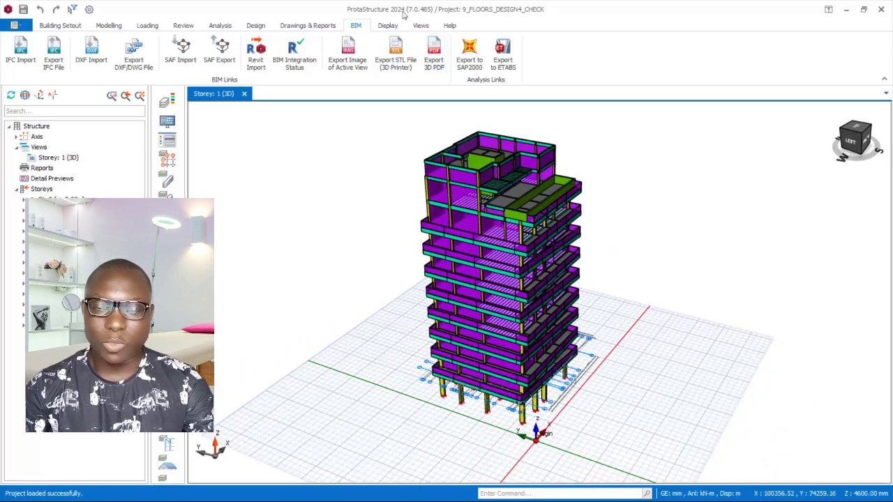
Zoom in and orbit the original nine-storey model to view its lower floors from the front.
scroll(545, 286, up, 2)
scroll(545, 286, up, 2)
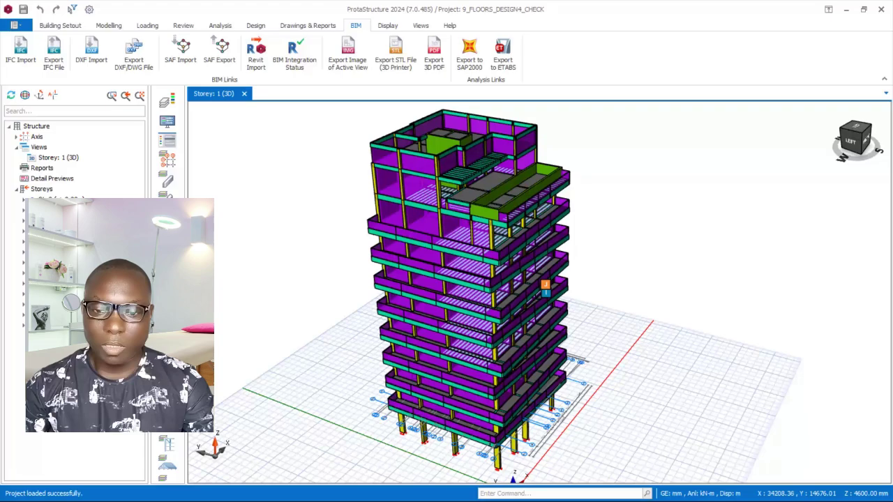
mouse_move(525, 342)
middle_down()
mouse_move(480, 357)
mouse_move(585, 356)
middle_up()
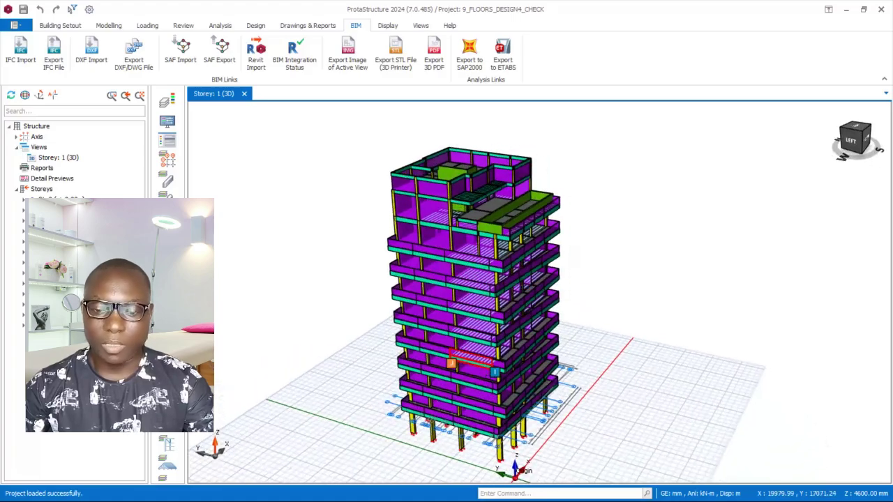
mouse_move(599, 319)
middle_down()
mouse_move(497, 354)
mouse_move(391, 333)
mouse_move(522, 333)
mouse_move(534, 349)
mouse_move(596, 262)
middle_up()
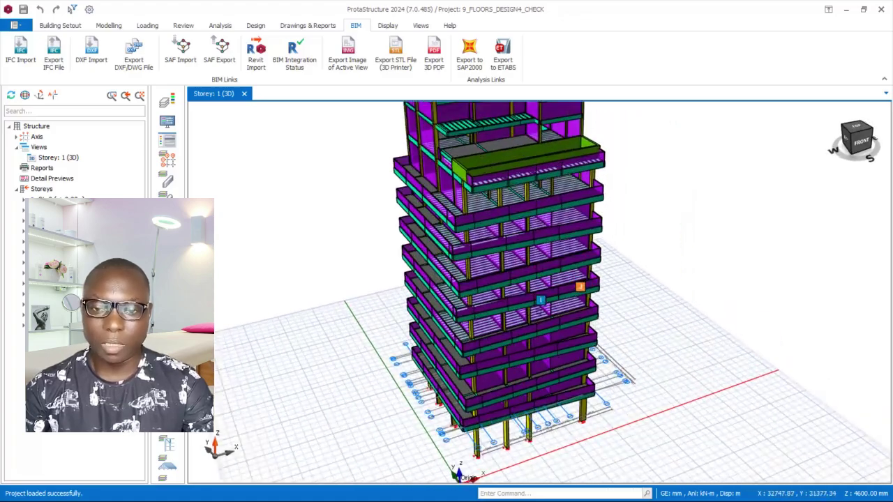
scroll(600, 258, up, 2)
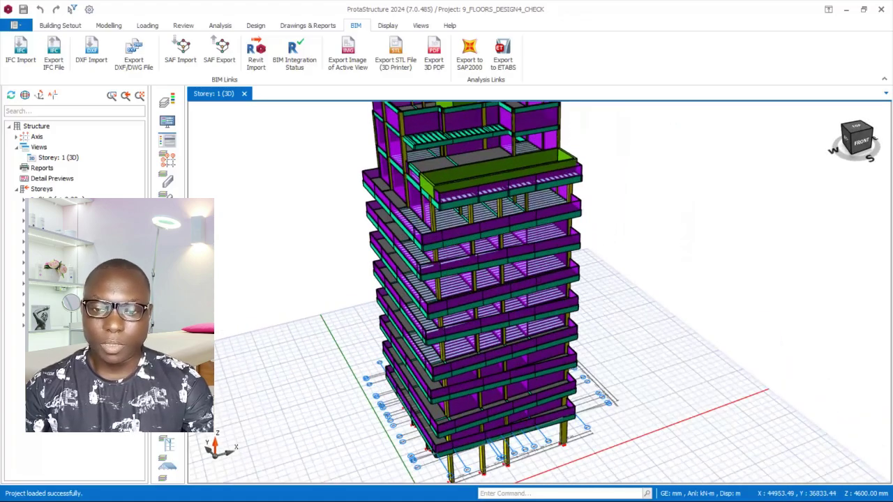